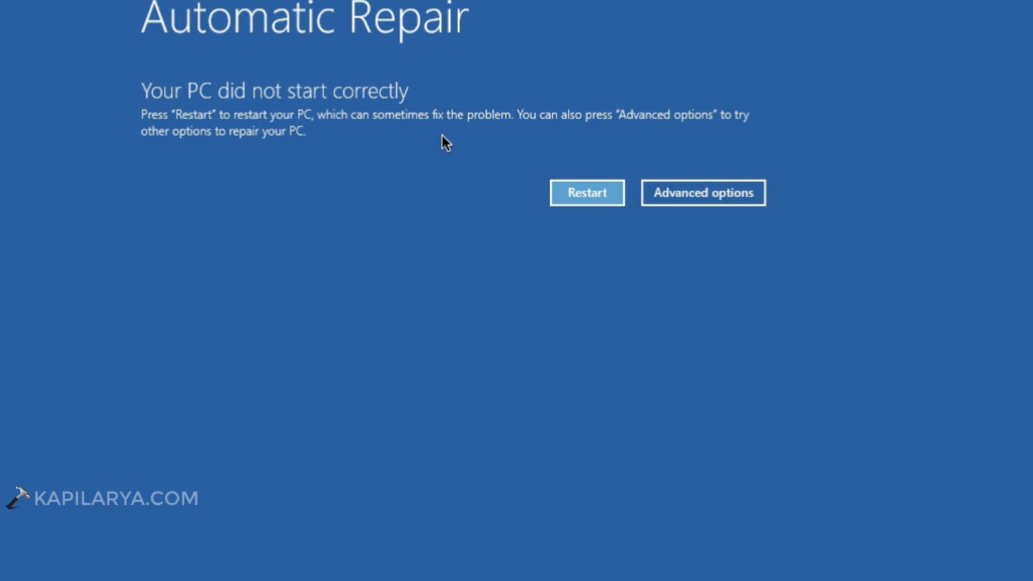
# Go through Advanced options and Troubleshoot to reach the advanced recovery tools list
pyautogui.click(657, 196)
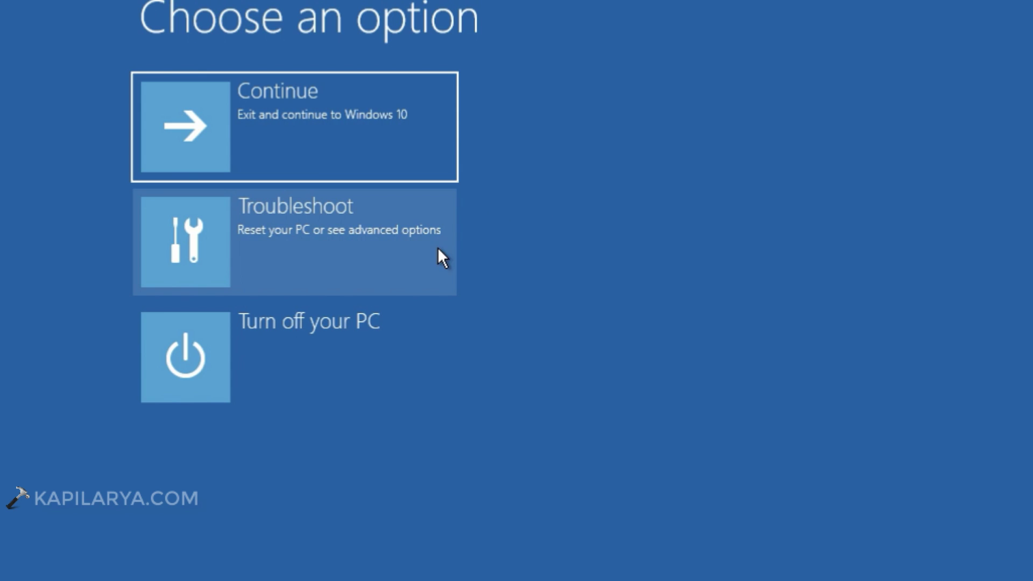
pyautogui.click(281, 256)
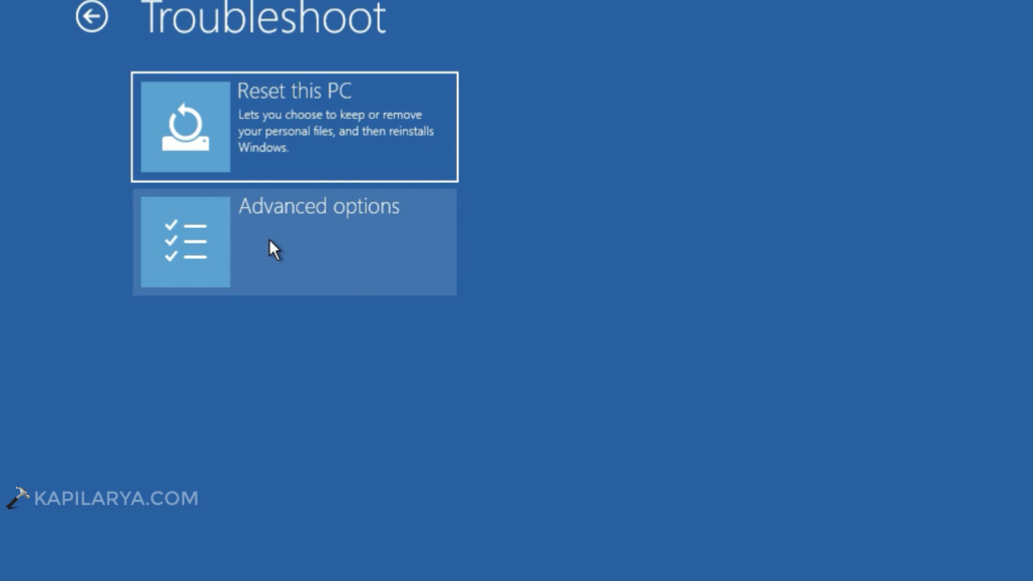
pyautogui.click(269, 239)
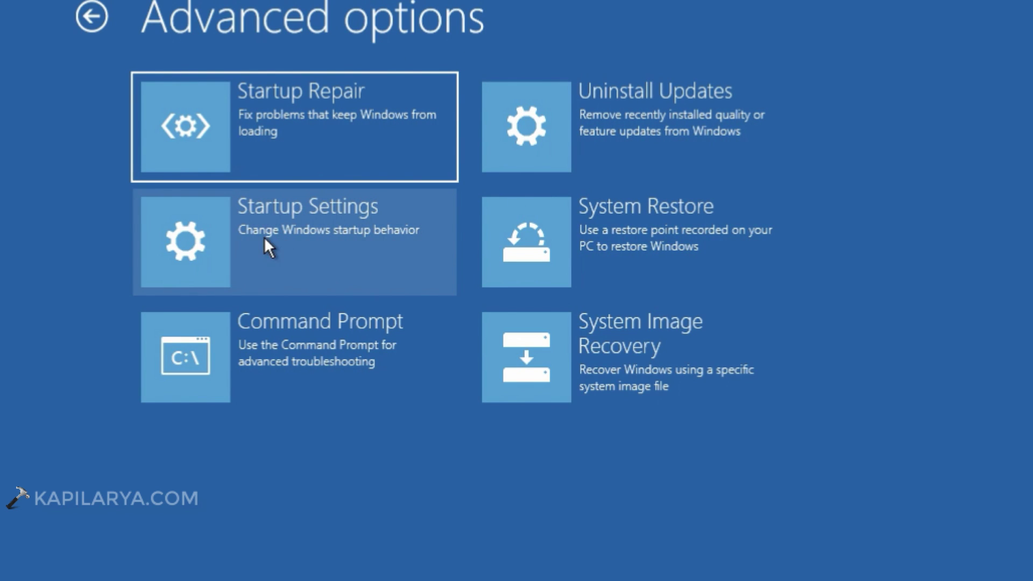
# Start the recovery Command Prompt and sign in with the user account's password
pyautogui.press('Down')
pyautogui.press('Down')
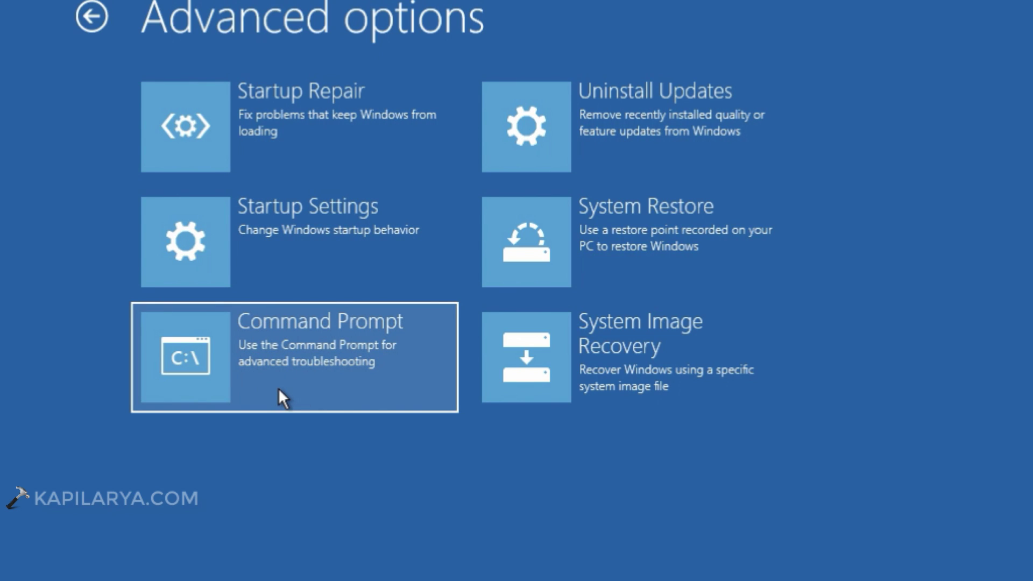
pyautogui.click(279, 388)
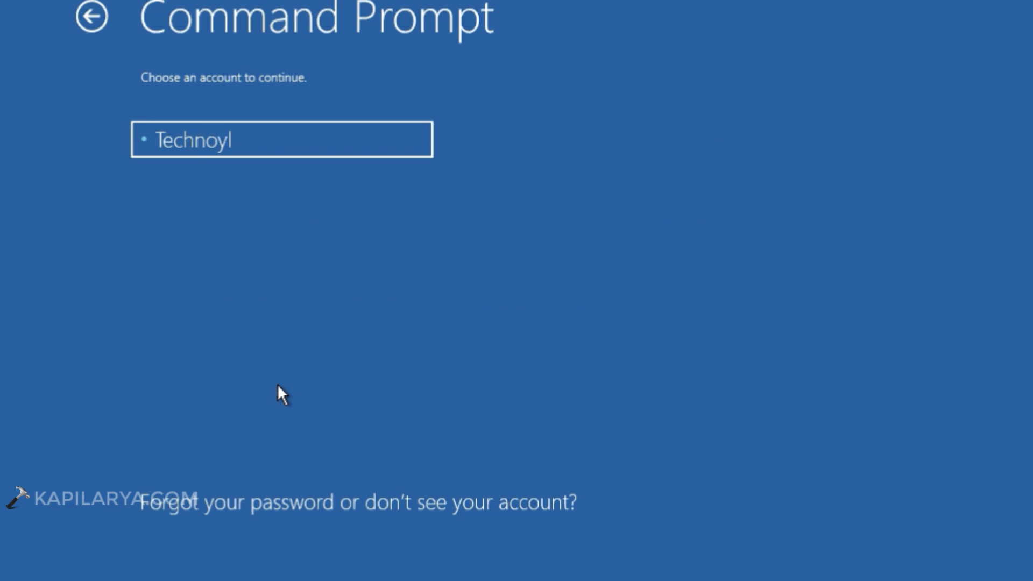
pyautogui.click(241, 144)
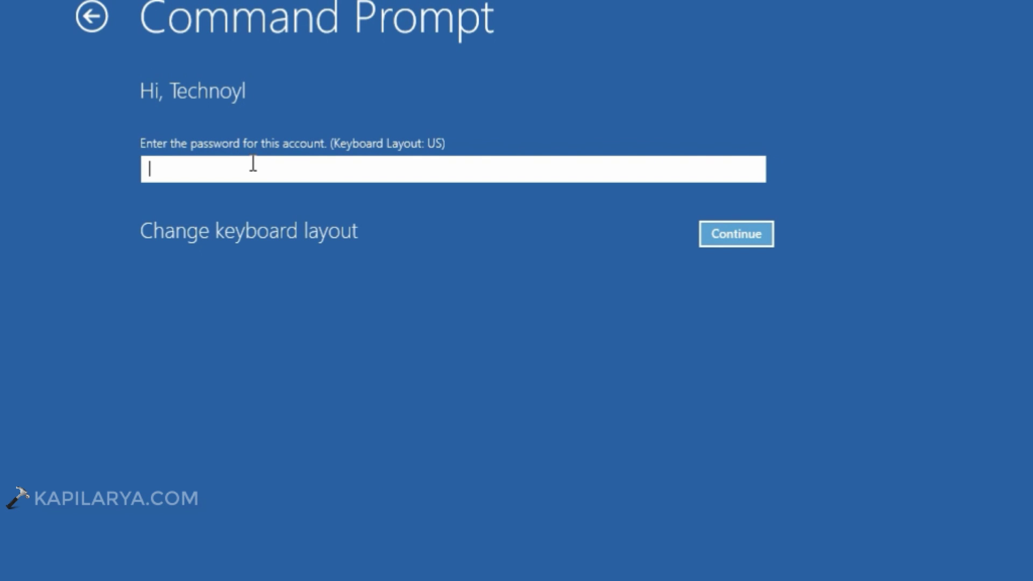
pyautogui.write('•••••')
pyautogui.press('Return')
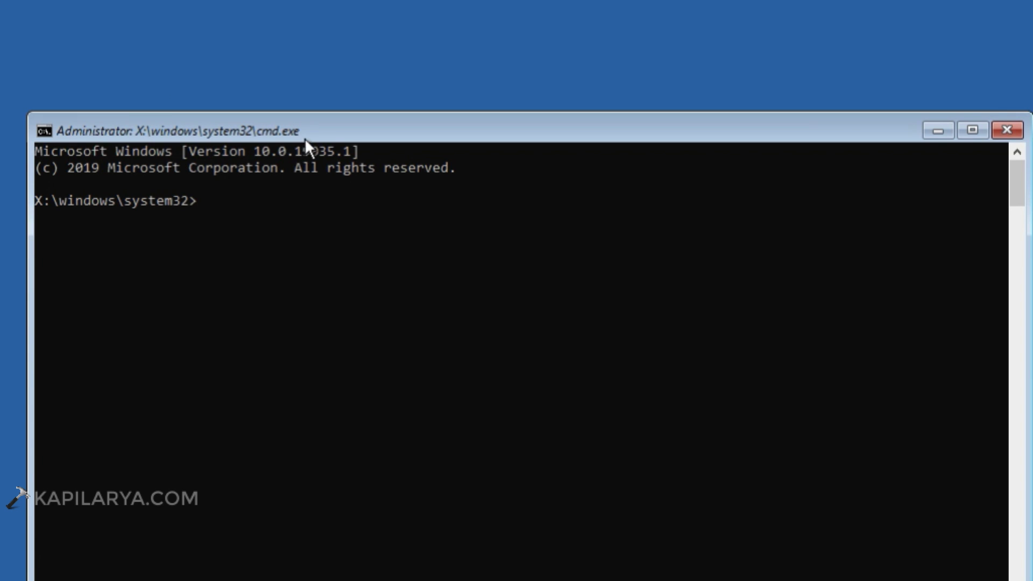
# Move the cmd window up and run bootrec /fixmbr, correcting typos first
pyautogui.moveTo(317, 131); pyautogui.dragTo(309, 47)
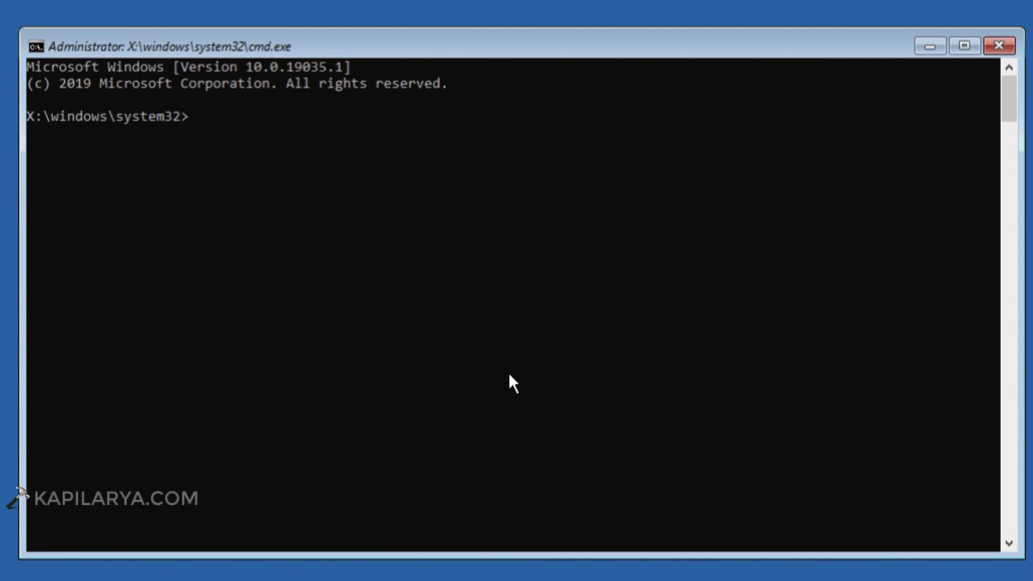
pyautogui.write('fi')
pyautogui.press('BackSpace')
pyautogui.press('BackSpace')
pyautogui.write('boot')
pyautogui.write('rec')
pyautogui.press('BackSpace')
pyautogui.write('/f')
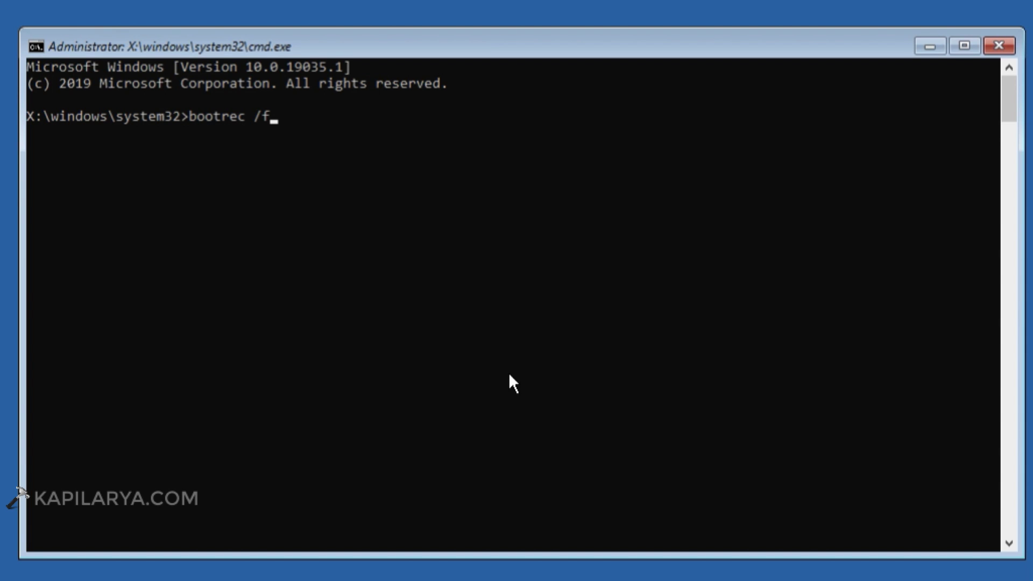
pyautogui.write('ixmbr')
pyautogui.press('Return')
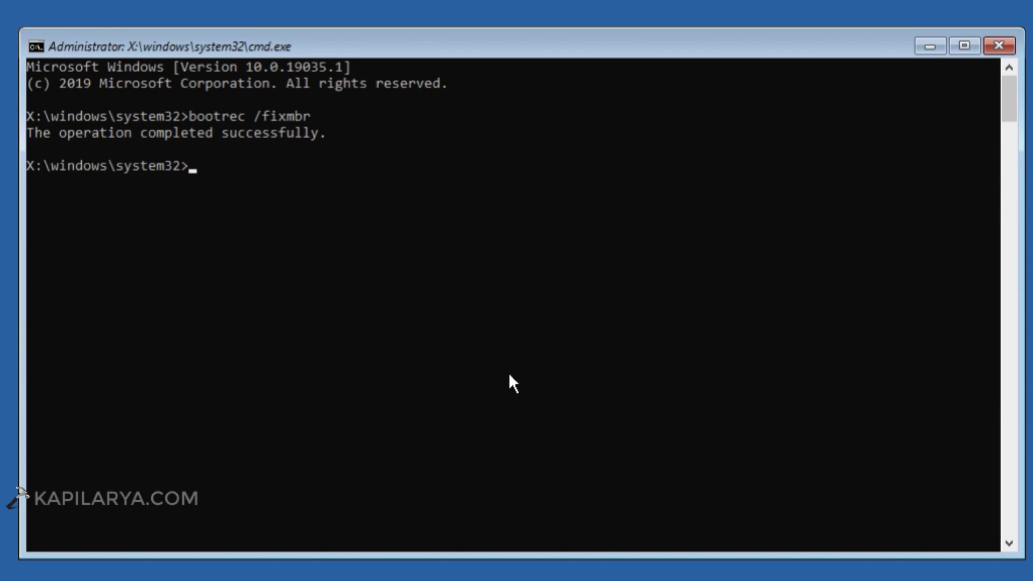
pyautogui.write('boo')
pyautogui.write('tre')
pyautogui.write('c ')
pyautogui.write('/rebu')
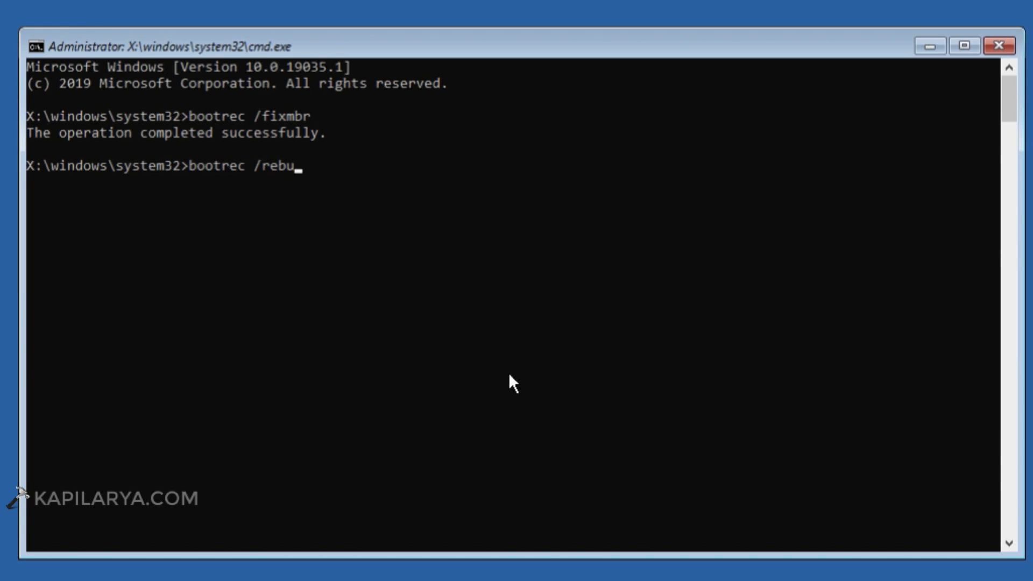
pyautogui.write('ild')
pyautogui.write('bcd')
# Run bootrec /rebuildbcd and highlight its successful completion message
pyautogui.press('Return')
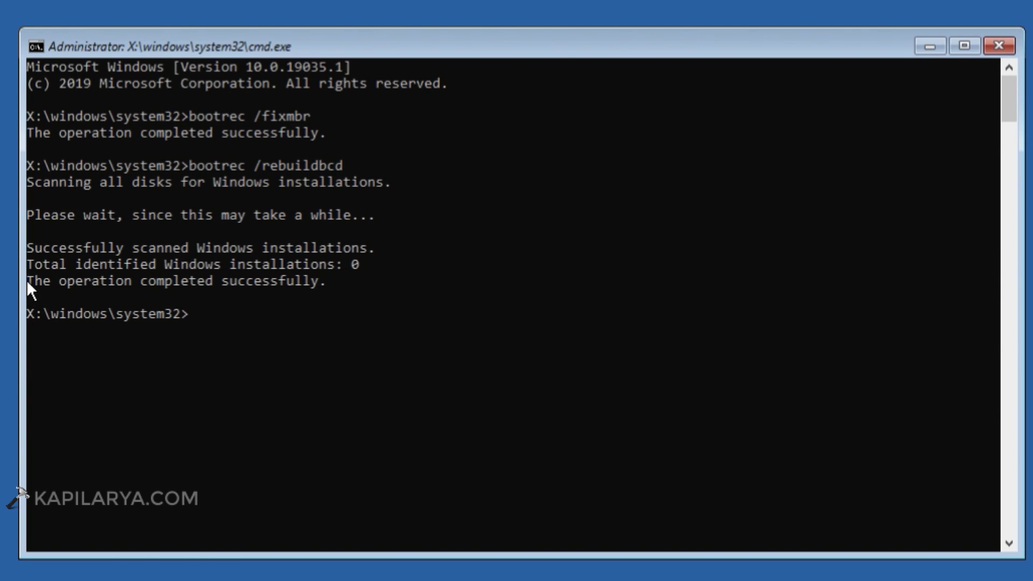
pyautogui.moveTo(27, 280); pyautogui.dragTo(320, 277)
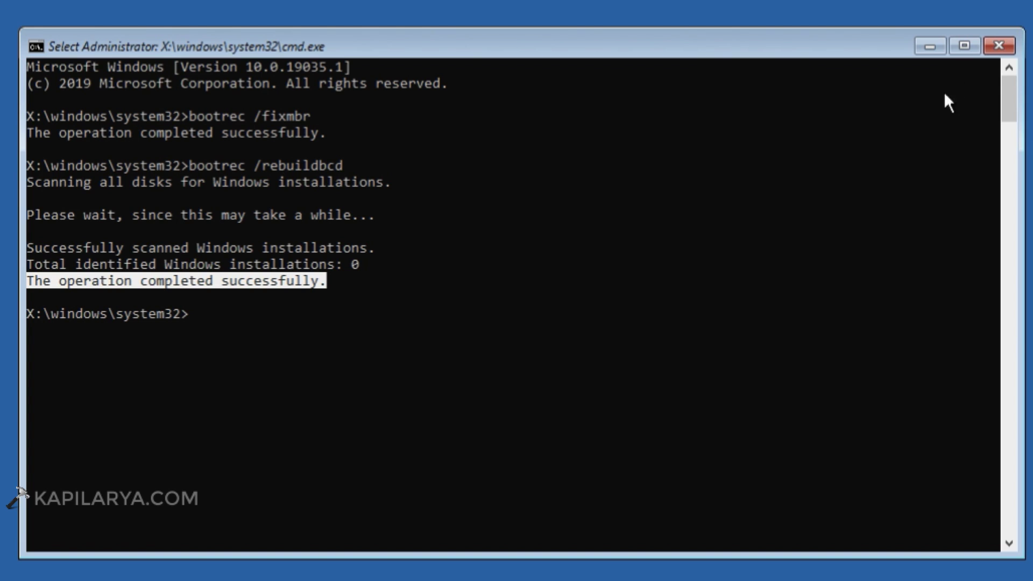
# Close the Command Prompt and continue from recovery into Windows 10
pyautogui.click(999, 46)
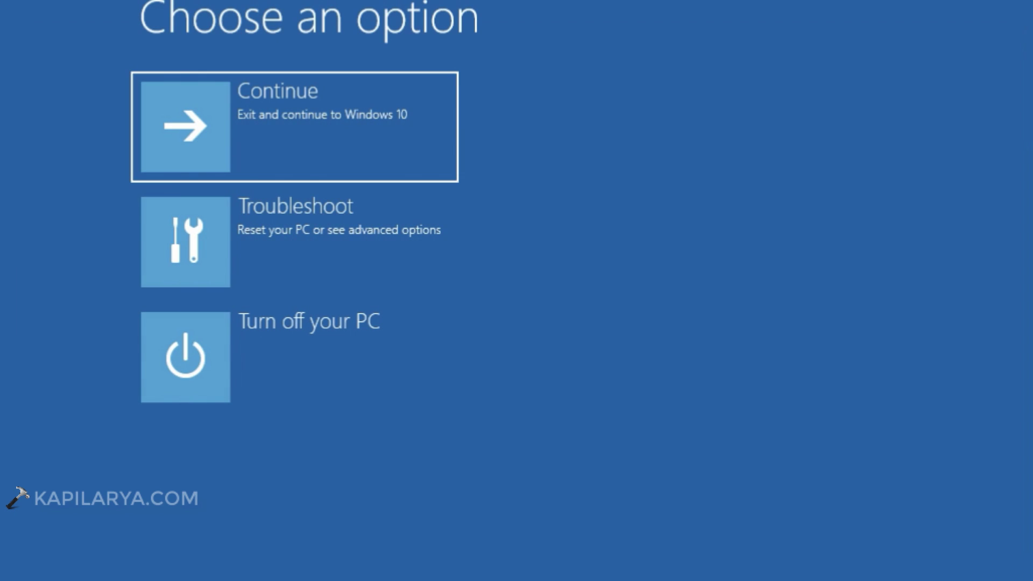
pyautogui.click(280, 160)
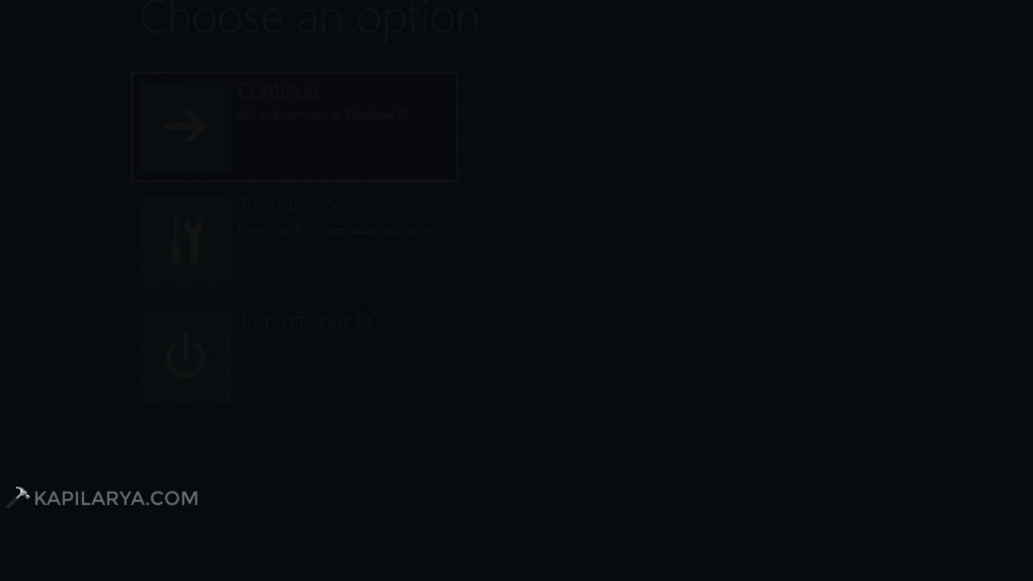